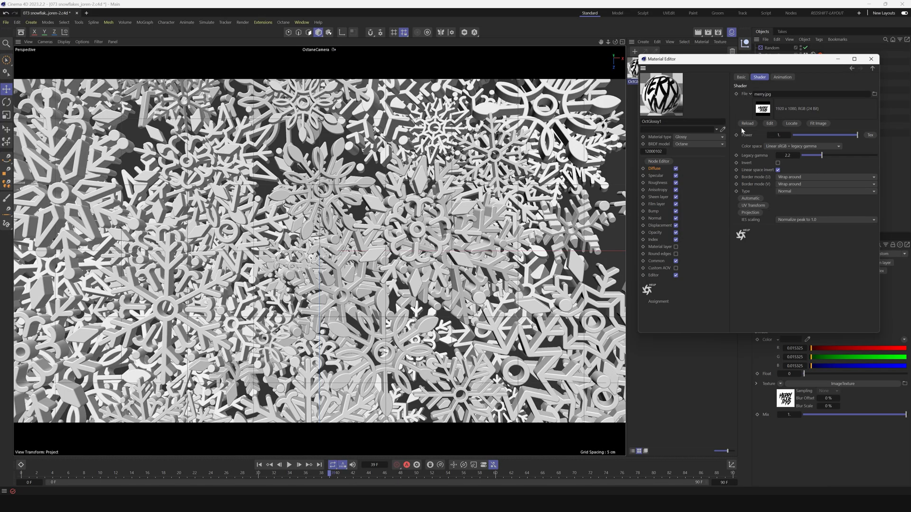
- Inspect the merry.jpg ImageTexture and Texture Projection nodes, then close the Node Editor and Material Editor
left_click(659, 161)
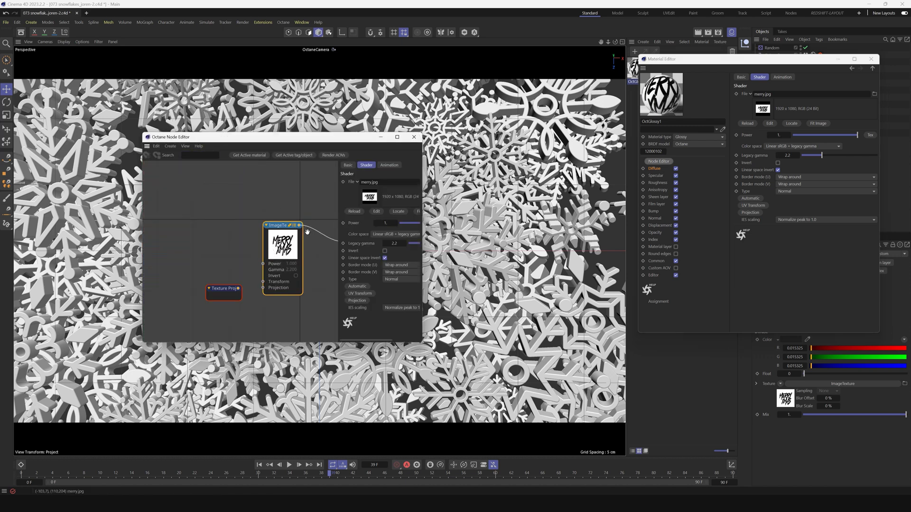
left_click(414, 137)
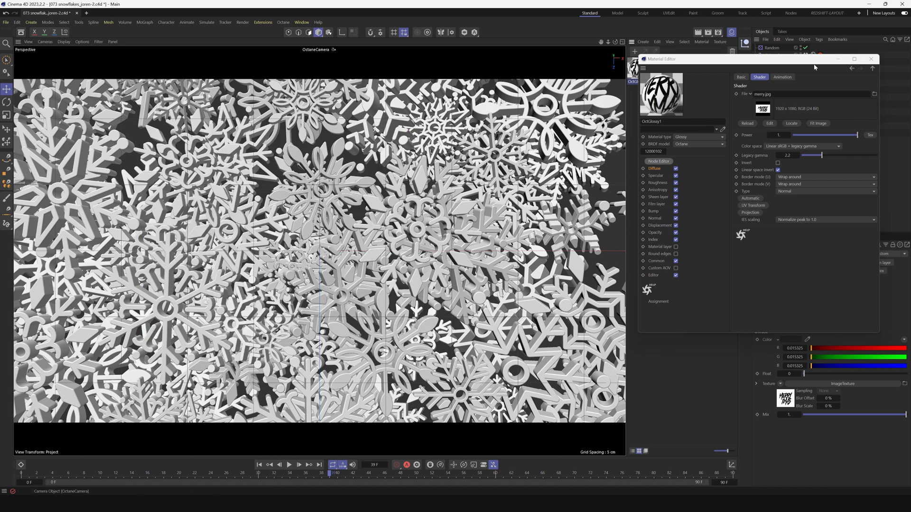
left_click(871, 59)
- Play and stop the simulation, show the Cloner's Dynamics Body tag, and orbit around the snowflake stack
left_click(289, 465)
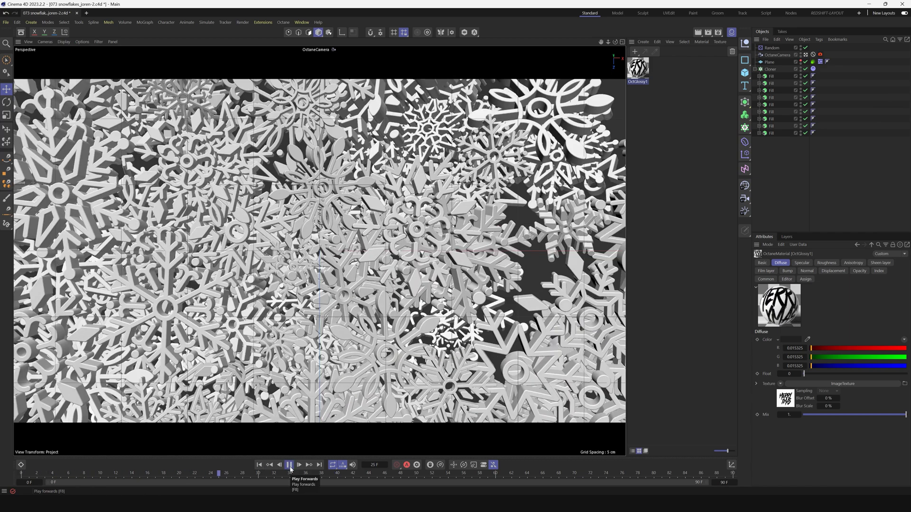
key("F8")
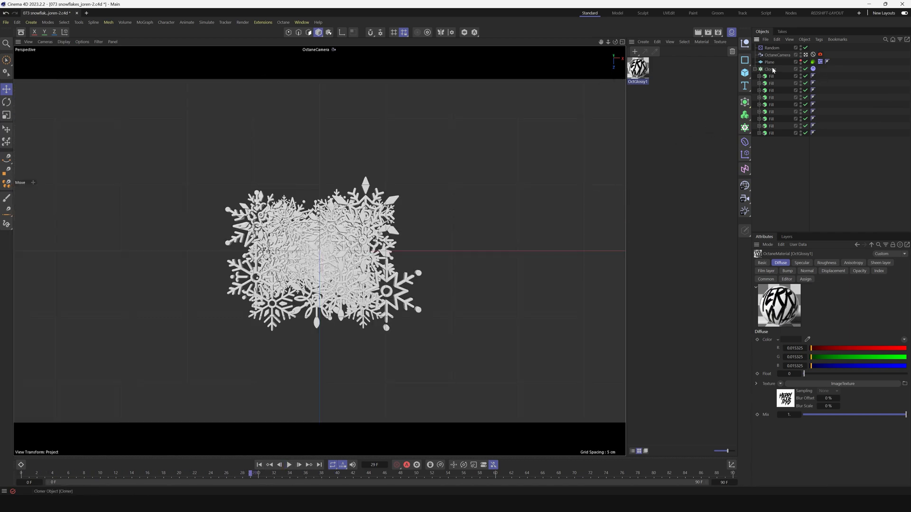
left_click(813, 68)
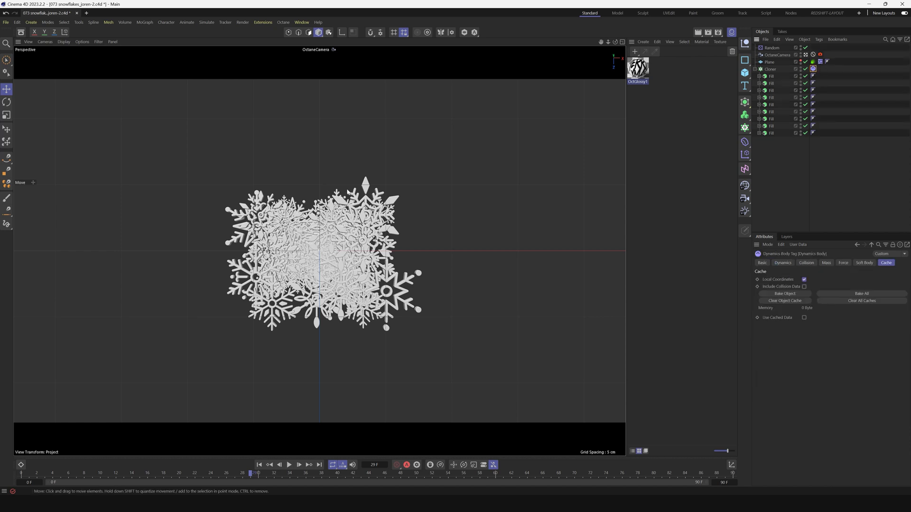
left_click_drag(475, 192, 473, 213, "alt")
left_click_drag(313, 335, 315, 294, "alt")
left_click_drag(609, 42, 580, 51)
- Replay the snowflake fall from the start viewed from below, then return to the OctaneCamera view
left_click(259, 465)
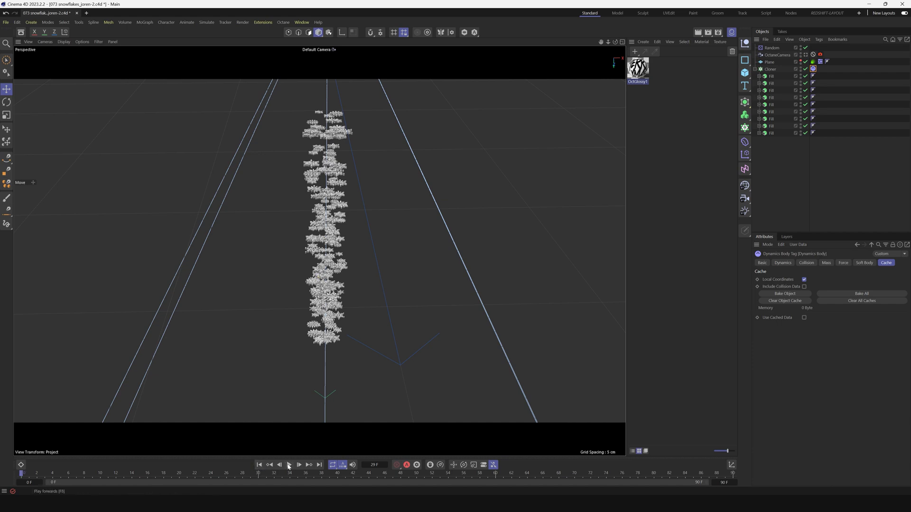
left_click(289, 465)
left_click_drag(328, 170, 326, 374, "alt")
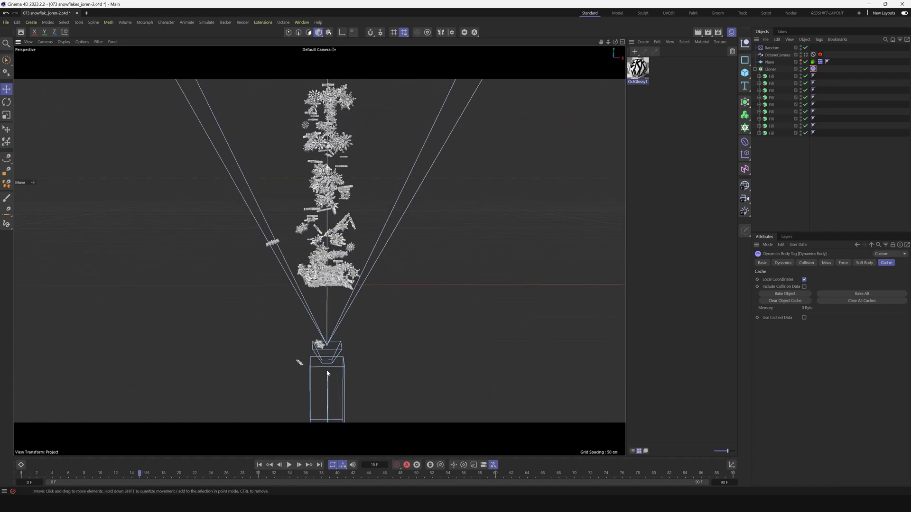
left_click(289, 466)
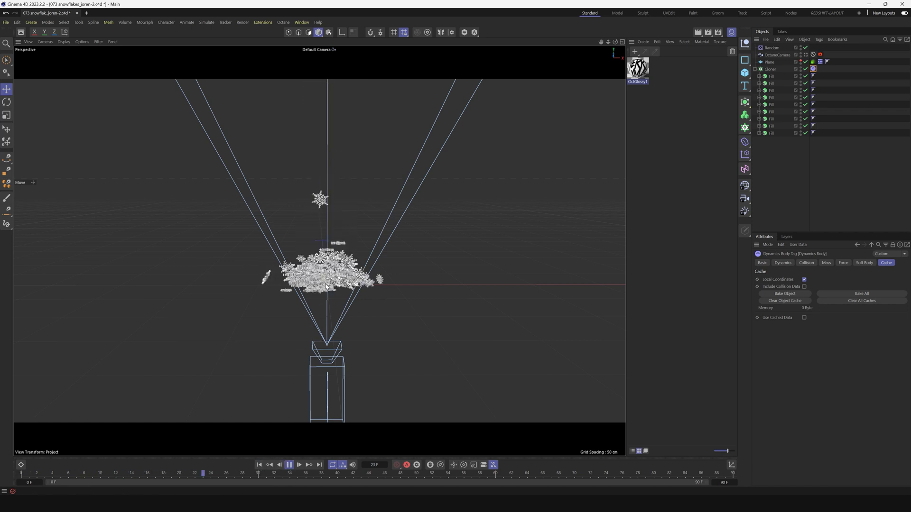
left_click(806, 54)
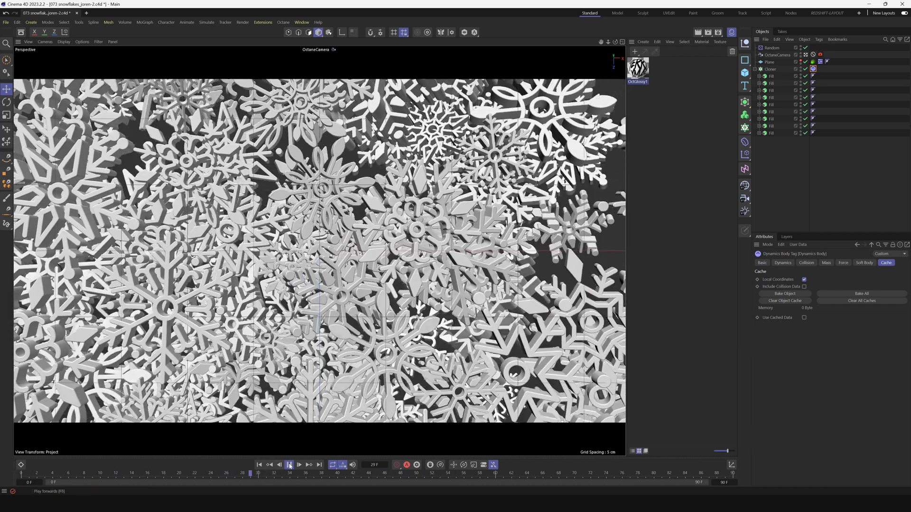
- Test-convert the Cloner to inspect its Fill objects, undo, and set Instance Mode to Instance
left_click(289, 465)
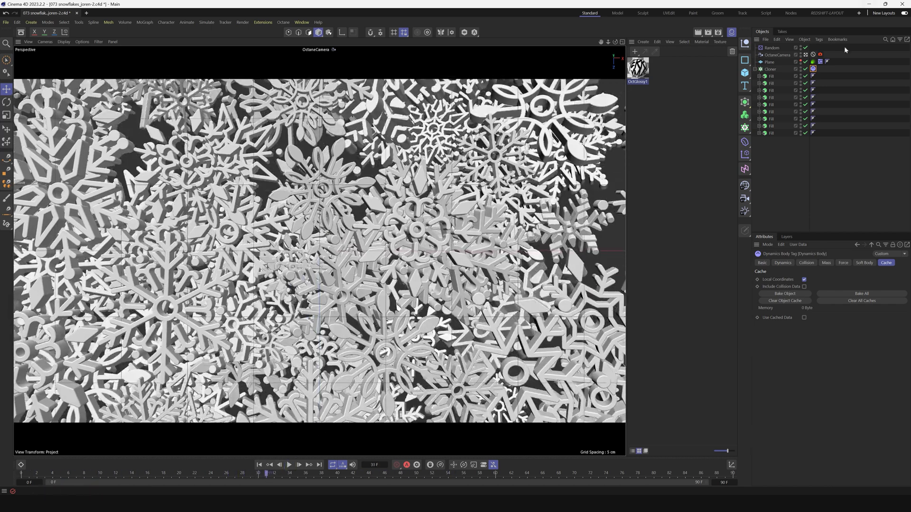
left_click(719, 81)
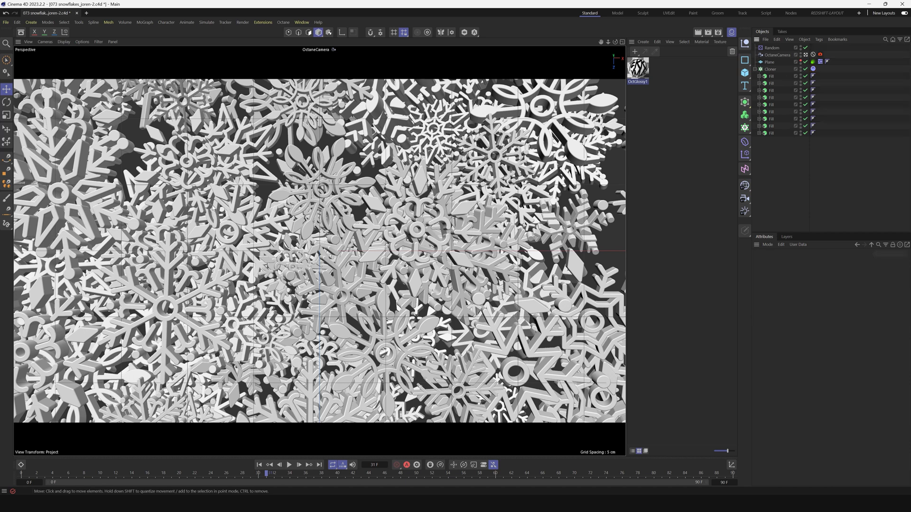
left_click(772, 69)
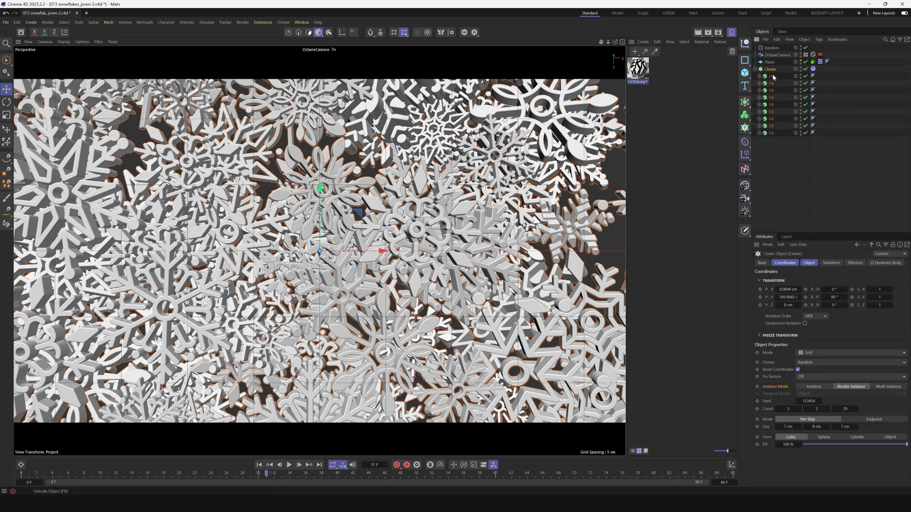
key("c")
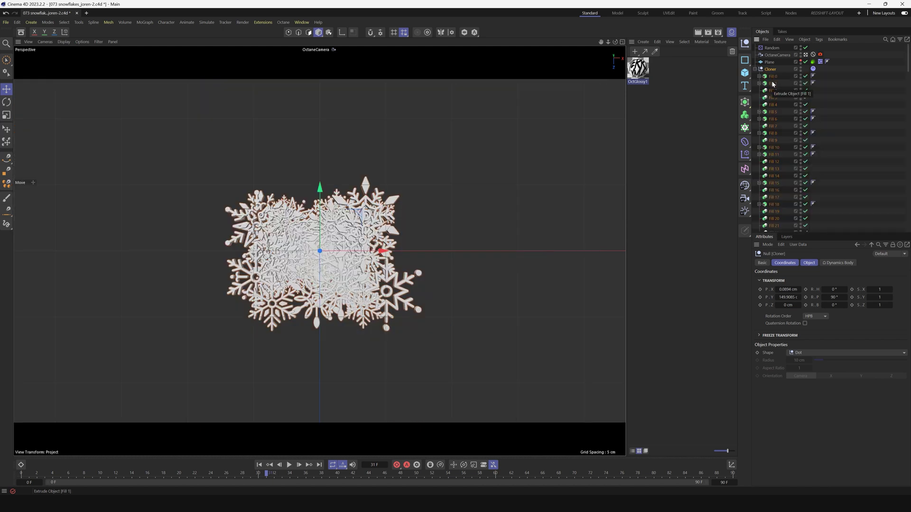
left_click(773, 82)
left_click(773, 90)
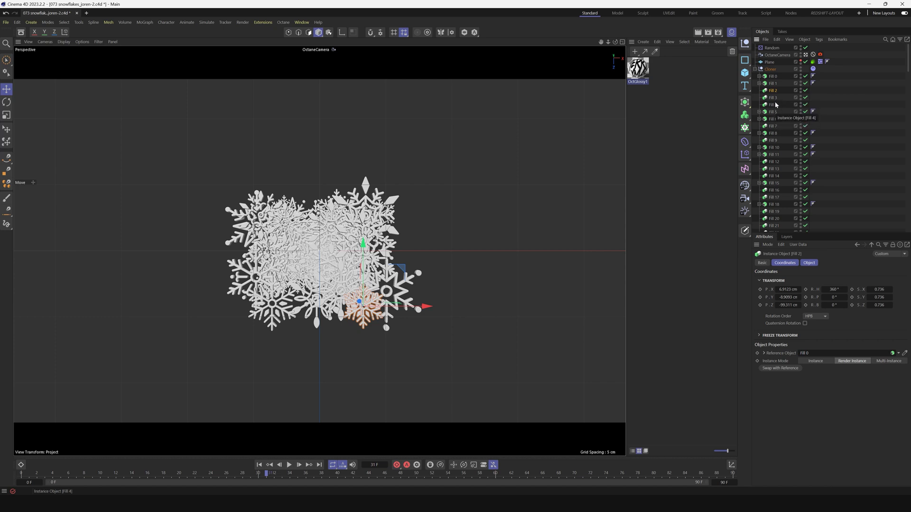
key("ctrl+z")
key("ctrl+z")
key("ctrl+z")
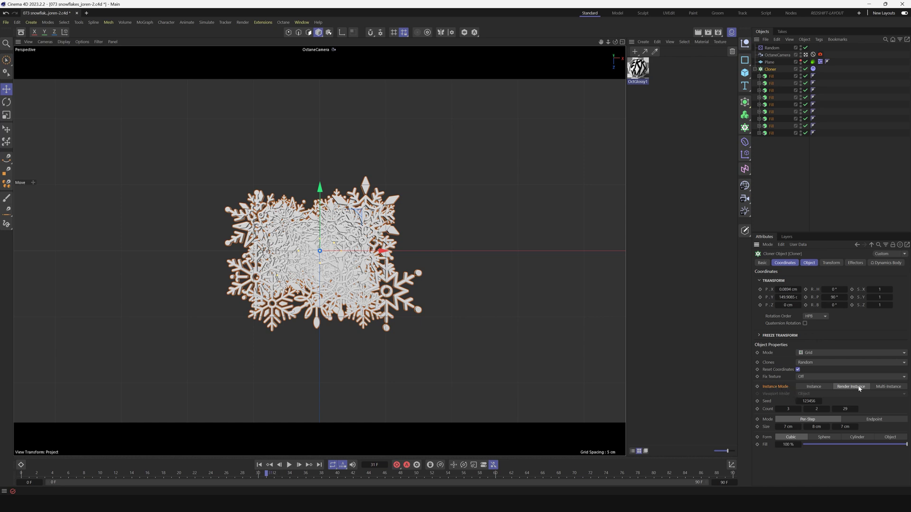
left_click(813, 387)
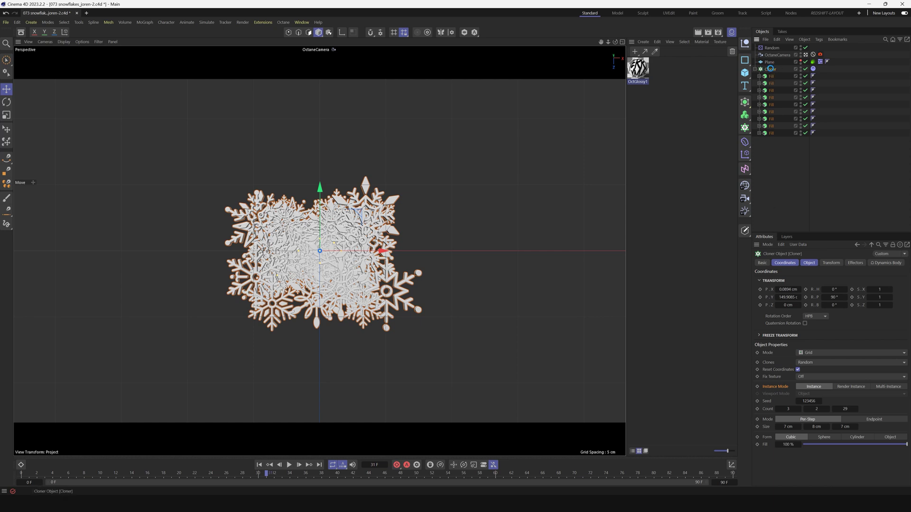
- Convert the Cloner into separate Fill objects and expand its children
key("c")
left_click(755, 69)
scroll(768, 124, "down", 10)
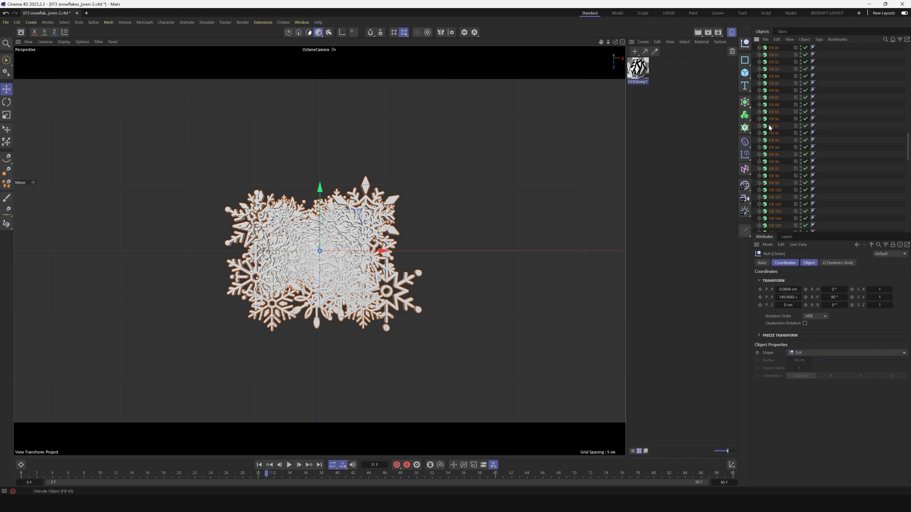
scroll(768, 130, "down", 8)
left_click_drag(908, 216, 905, 45)
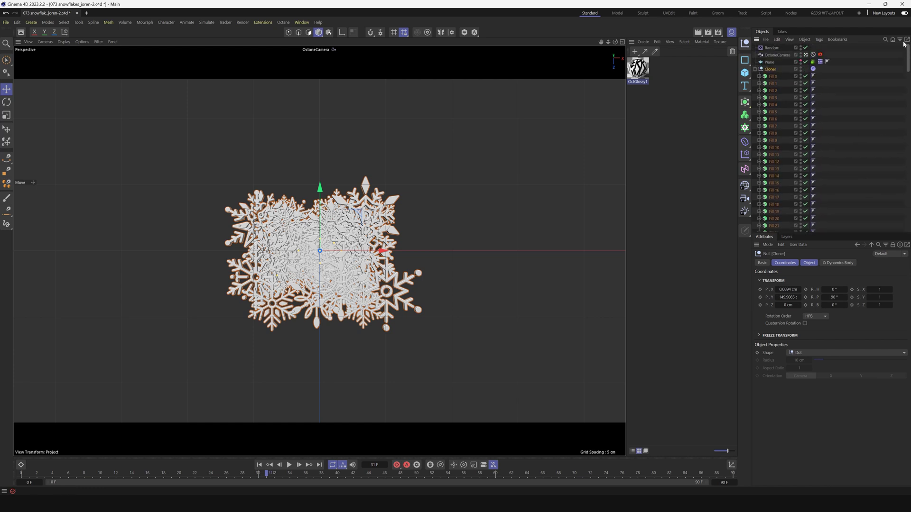
- Select all Fill objects from Fill 0 through Fill 173
left_click(773, 78)
scroll(775, 152, "down", 18)
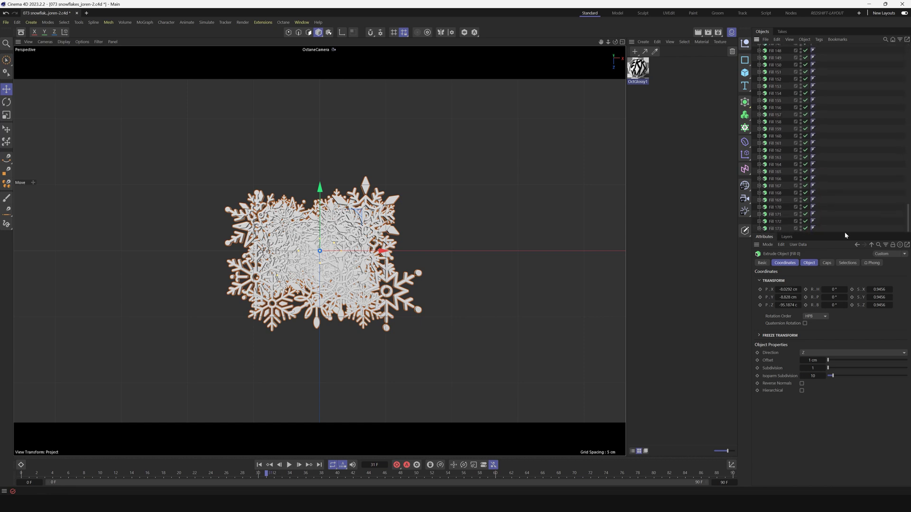
left_click(776, 228, "shift")
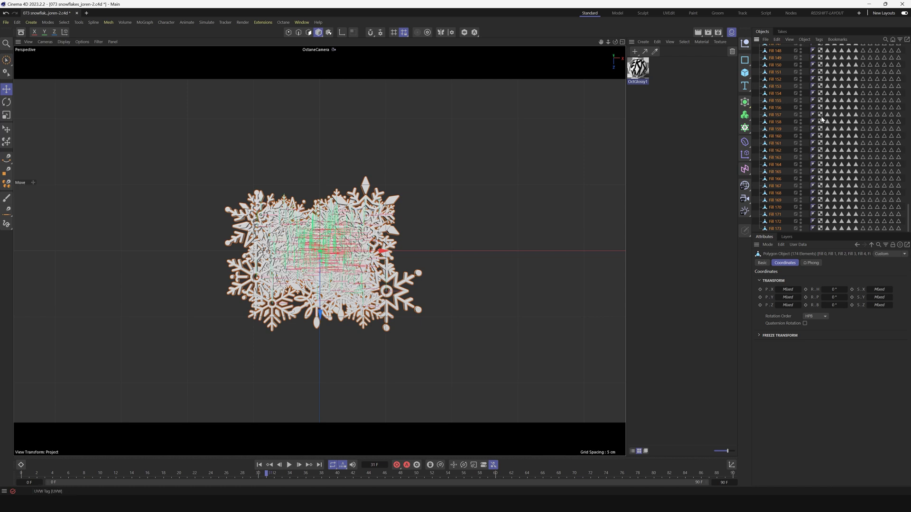
scroll(831, 137, "up", 20)
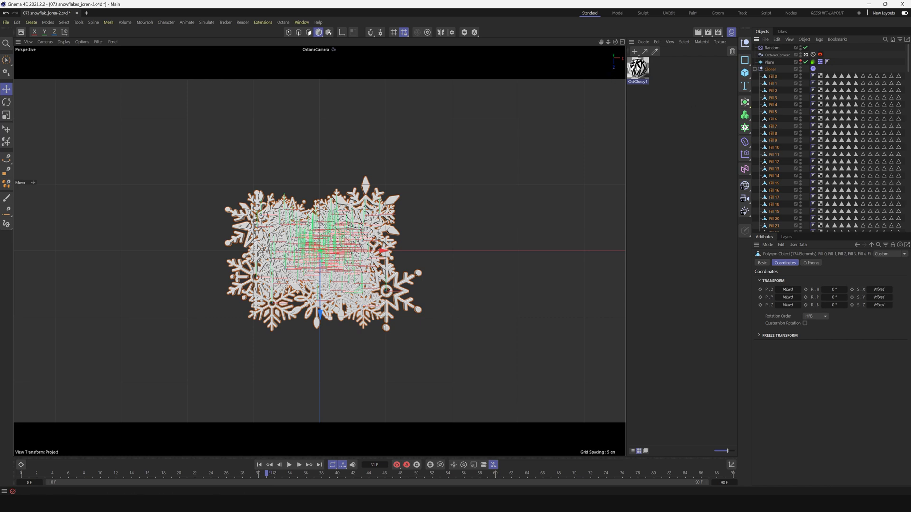
right_click(639, 69)
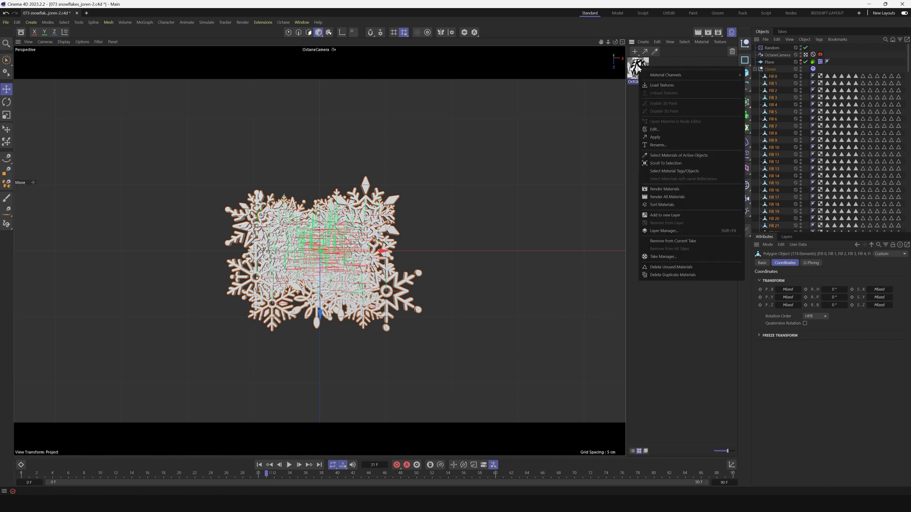
- Apply OctGlossy1 to all 174 selected Fill objects, then play from frame 0 and stop around frame 34
left_click(662, 137)
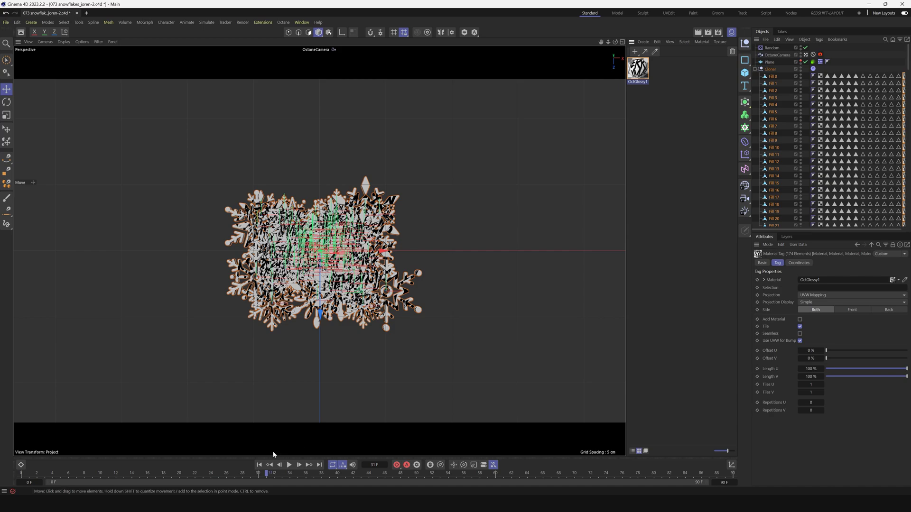
left_click(259, 465)
left_click(290, 466)
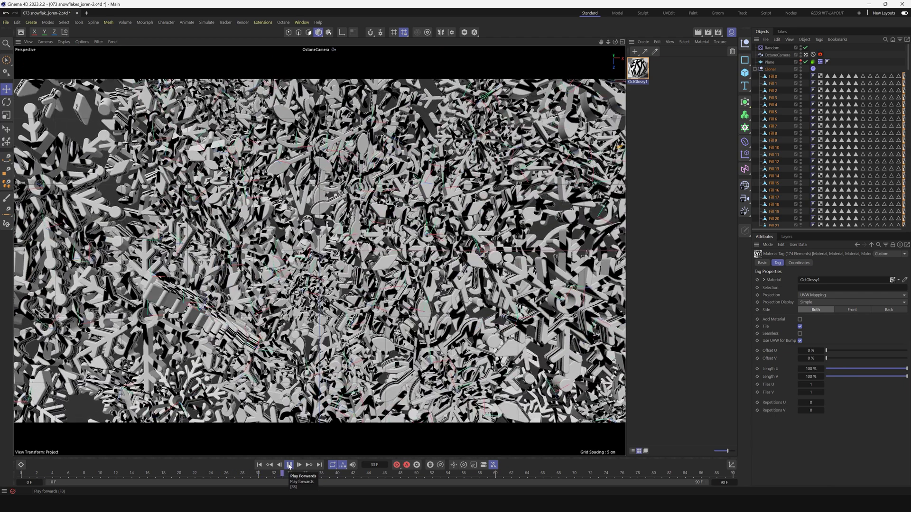
left_click(289, 465)
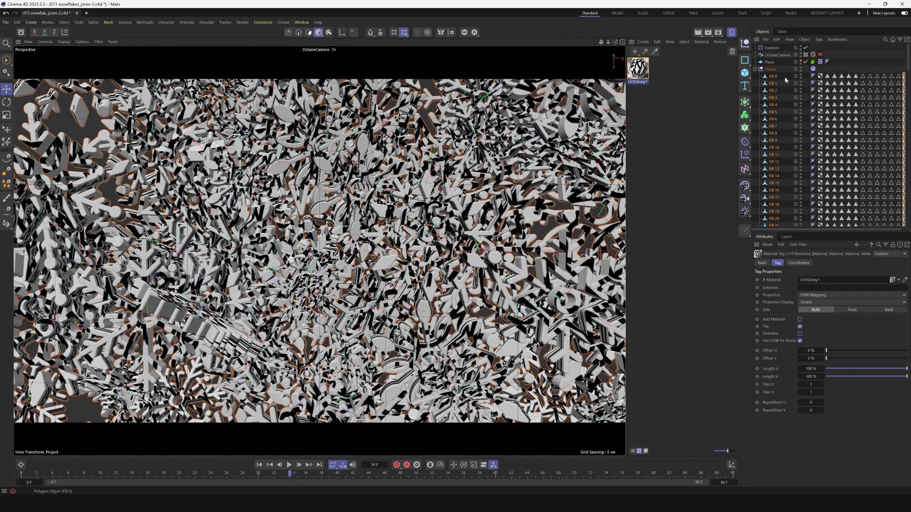
- Delete the UVW tags from all 174 Fill objects
left_click(820, 76)
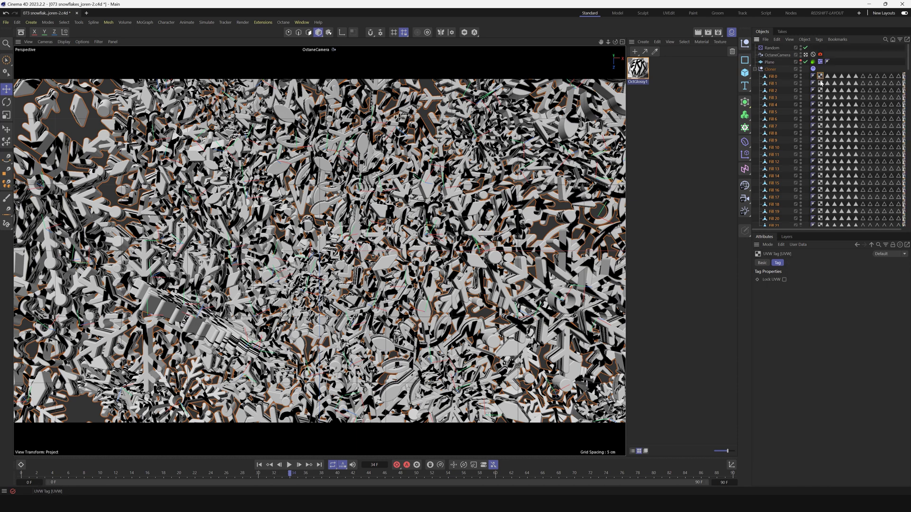
scroll(807, 97, "down", 10)
scroll(807, 97, "down", 5)
left_click(823, 223, "shift")
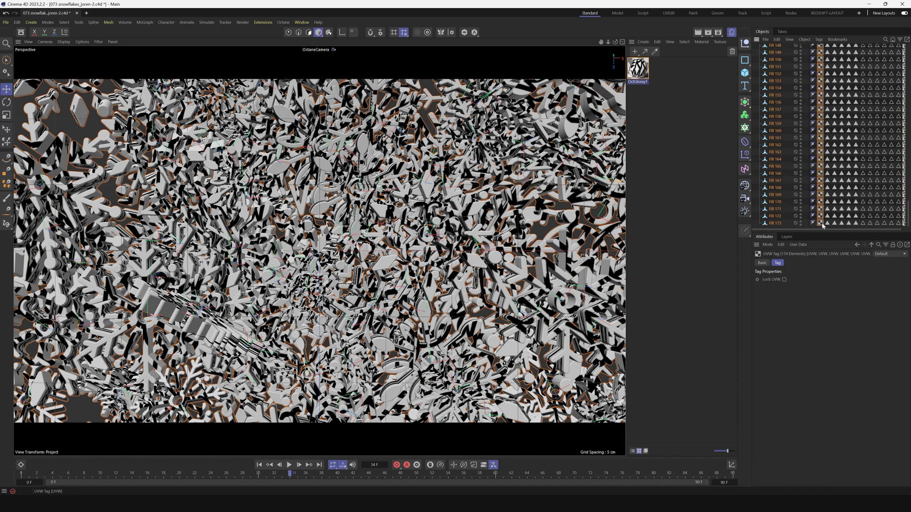
key("Delete")
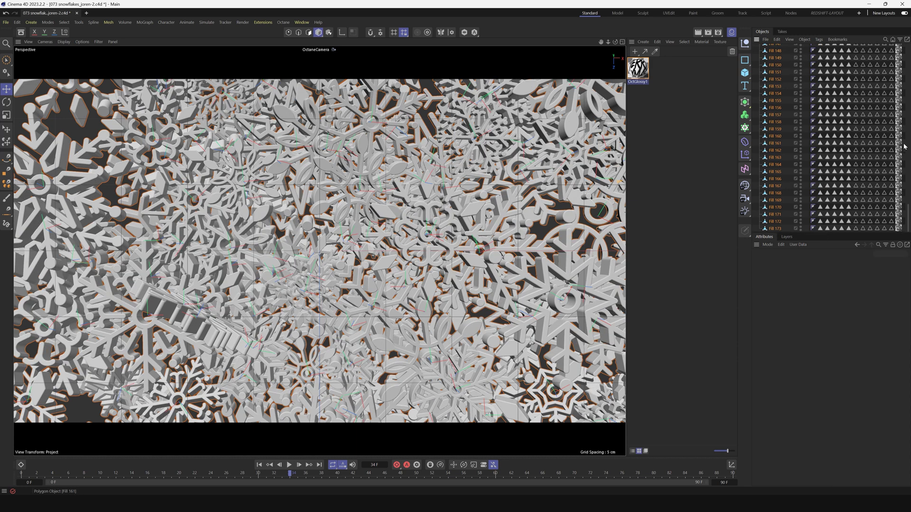
- Select all 174 OctGlossy1 material tags and bring up their Projection choices
mouse_move(908, 211)
left_mouse_down()
mouse_move(907, 61)
mouse_move(908, 211)
left_mouse_up()
left_click(899, 228, "shift")
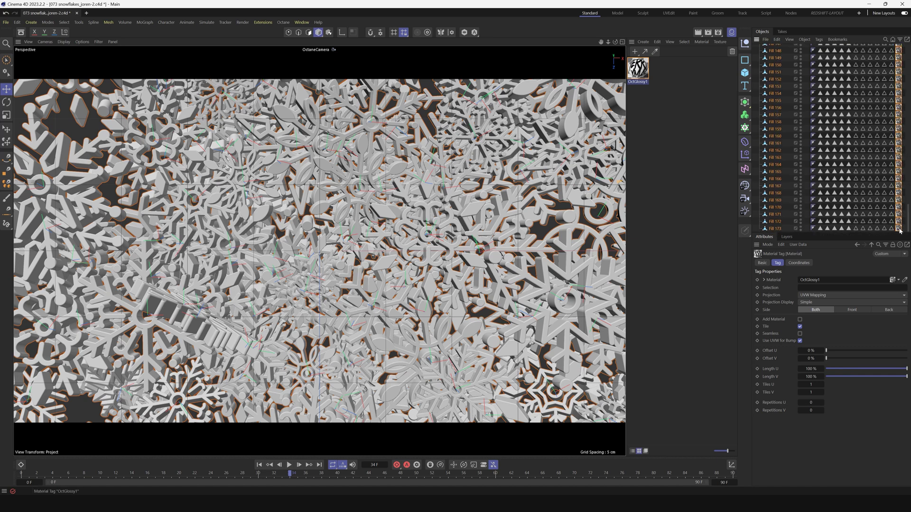
left_click(810, 297)
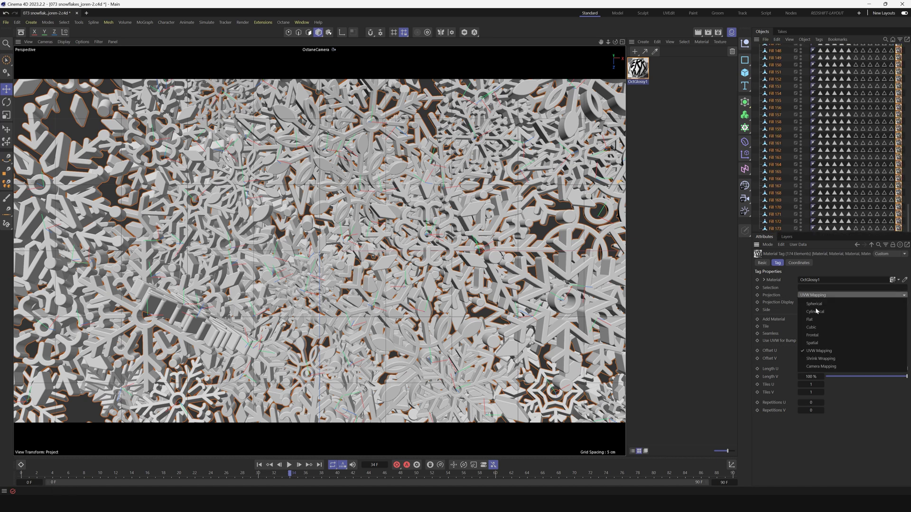
- Set the material tags' Projection to Camera Mapping with OctaneCamera linked as the camera
left_click(828, 368)
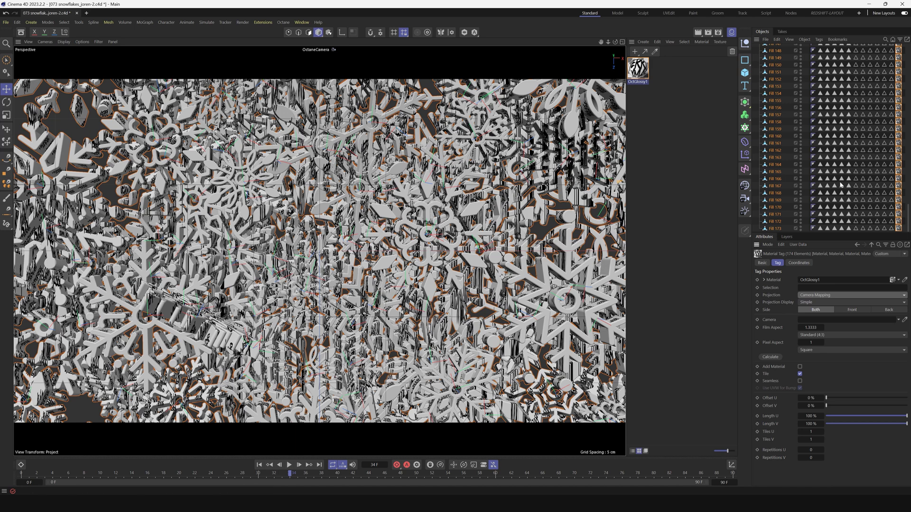
scroll(841, 184, "up", 10)
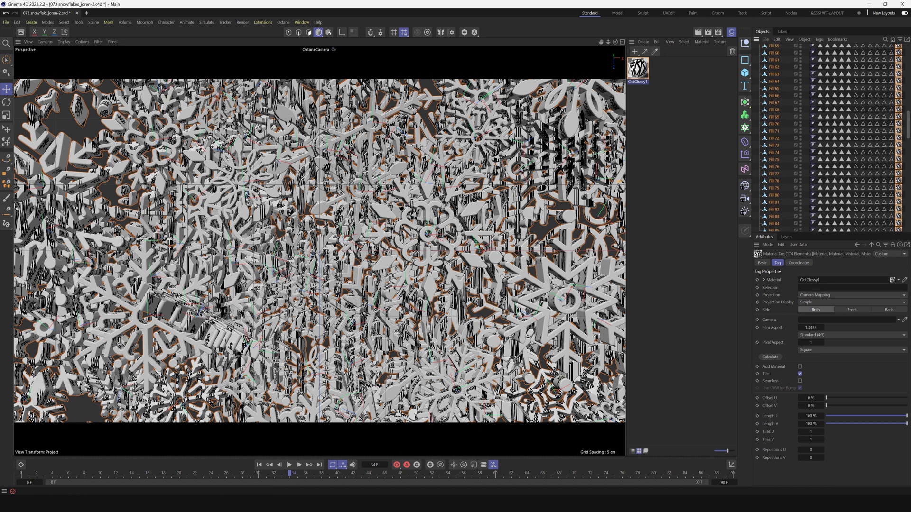
scroll(831, 137, "up", 7)
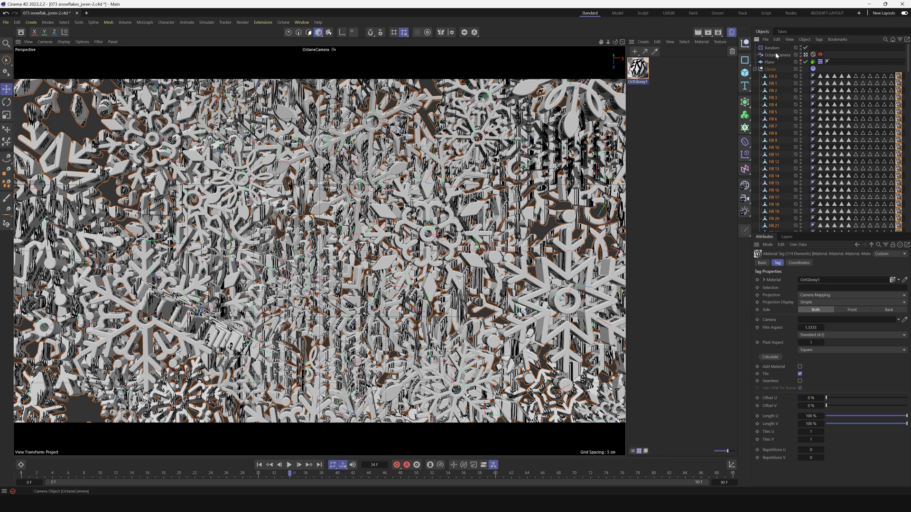
left_click_drag(783, 56, 806, 323)
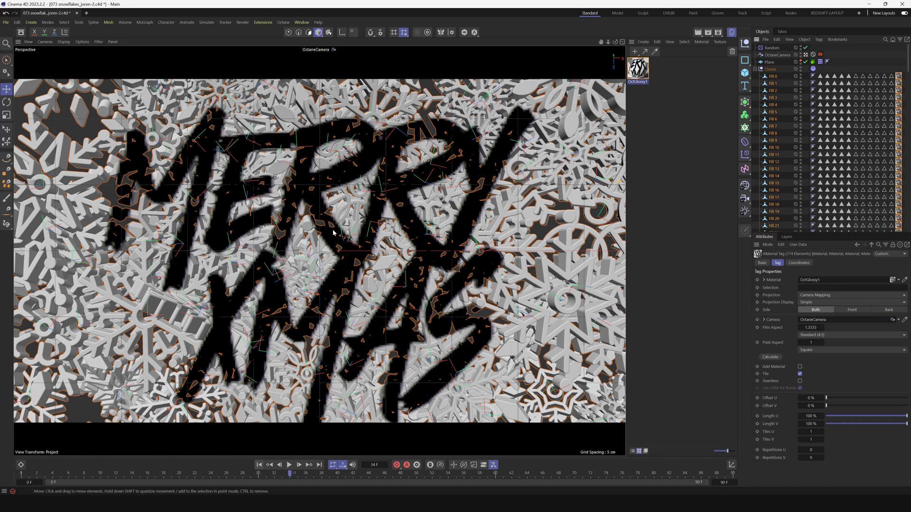
- Replay the animation from frame 0 and pause at frame 41 with MERRY XMAS visible
left_click(259, 465)
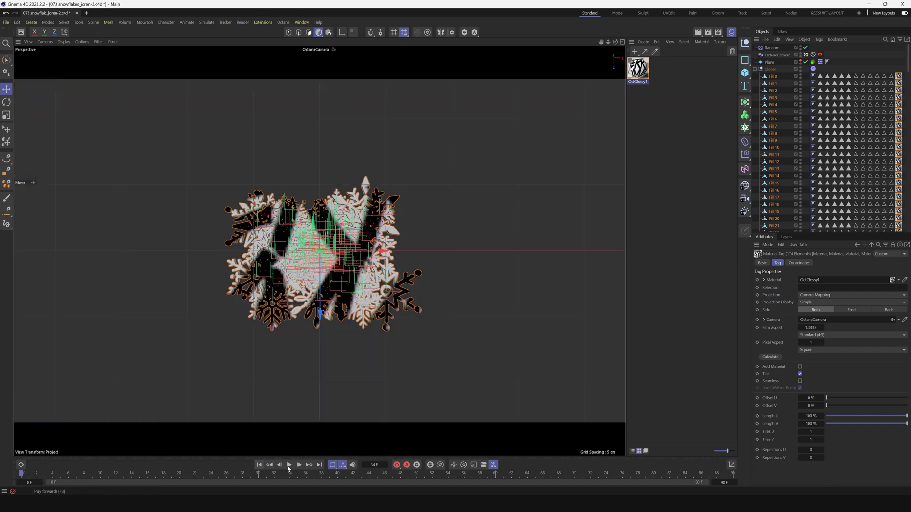
left_click(289, 465)
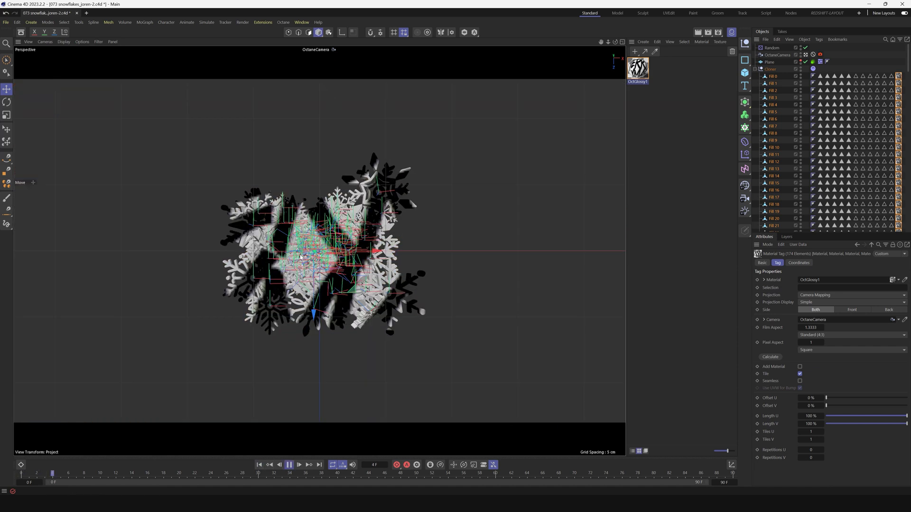
left_click(290, 465)
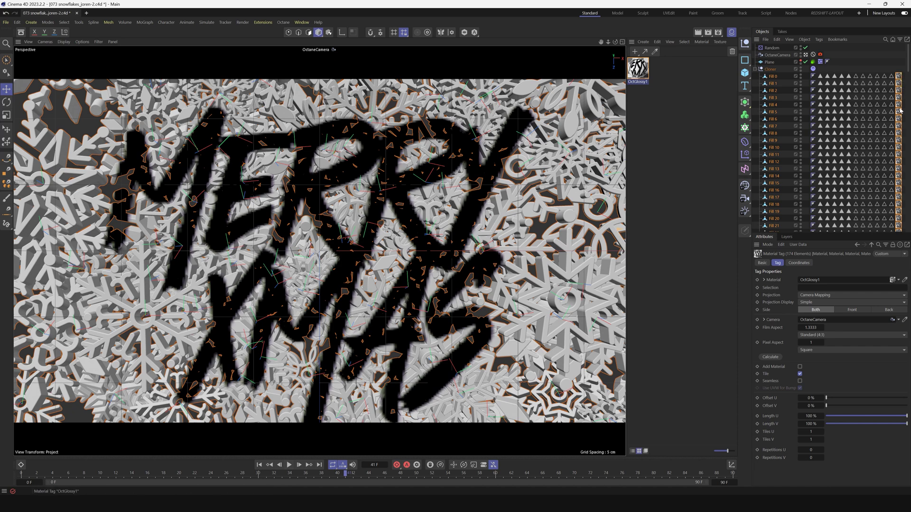
- Generate UVW Coordinates on the selected material tags, deselect everything, and replay from the start
right_click(899, 76)
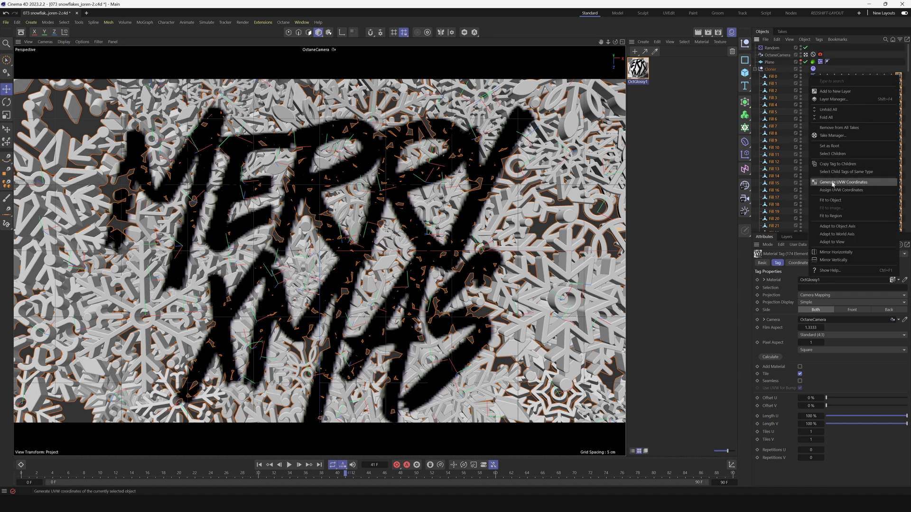
left_click(853, 182)
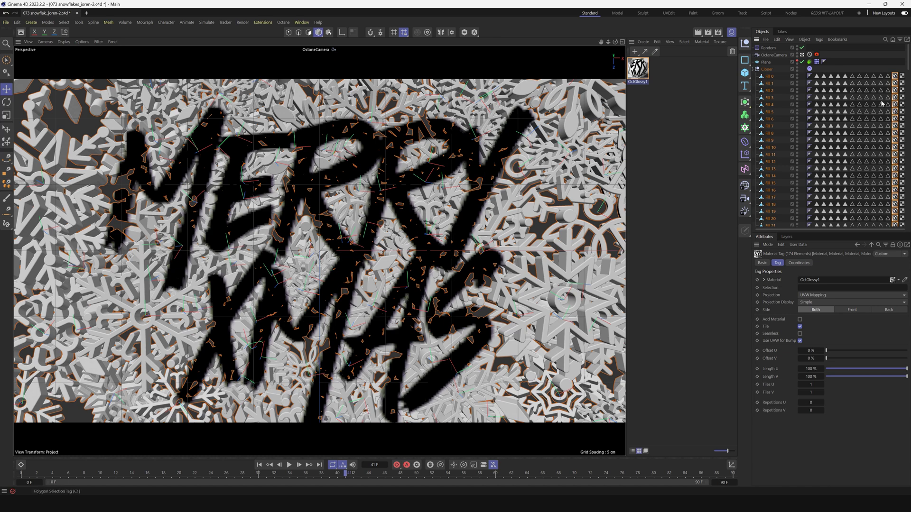
left_click(313, 439)
left_click(259, 465)
left_click(289, 465)
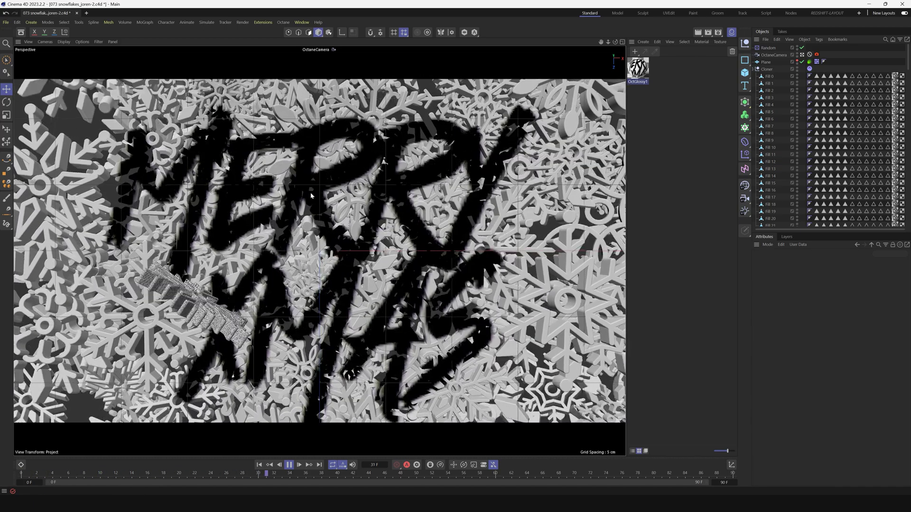
- Play the Octane Live Viewer render and stop around frame 57 to inspect the lettered flakes
left_click(289, 465)
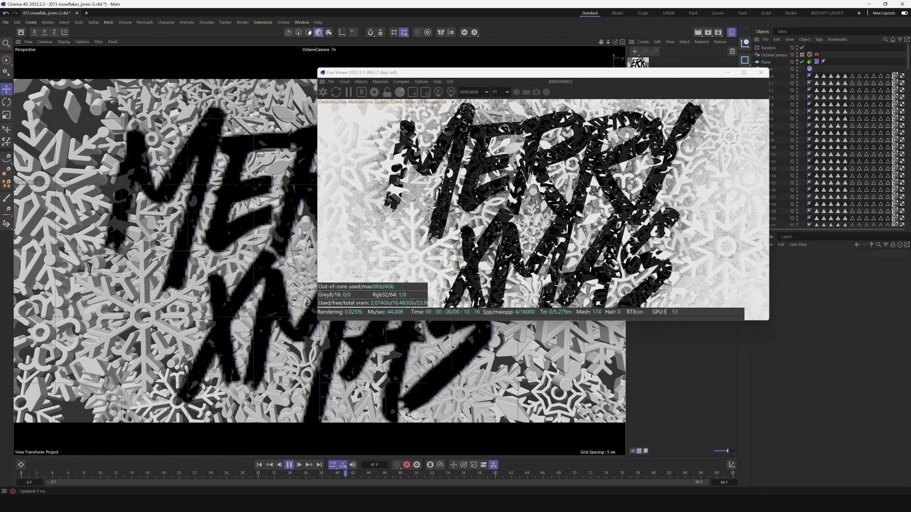
left_click(288, 464)
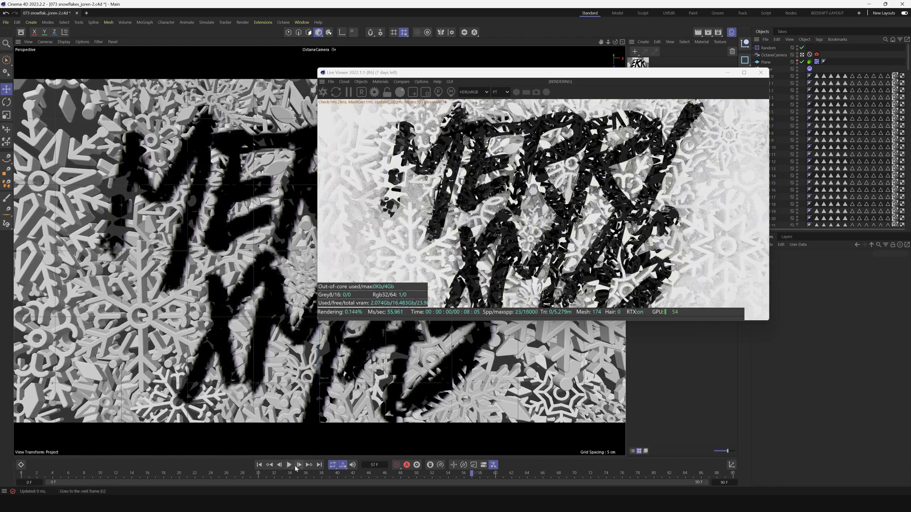